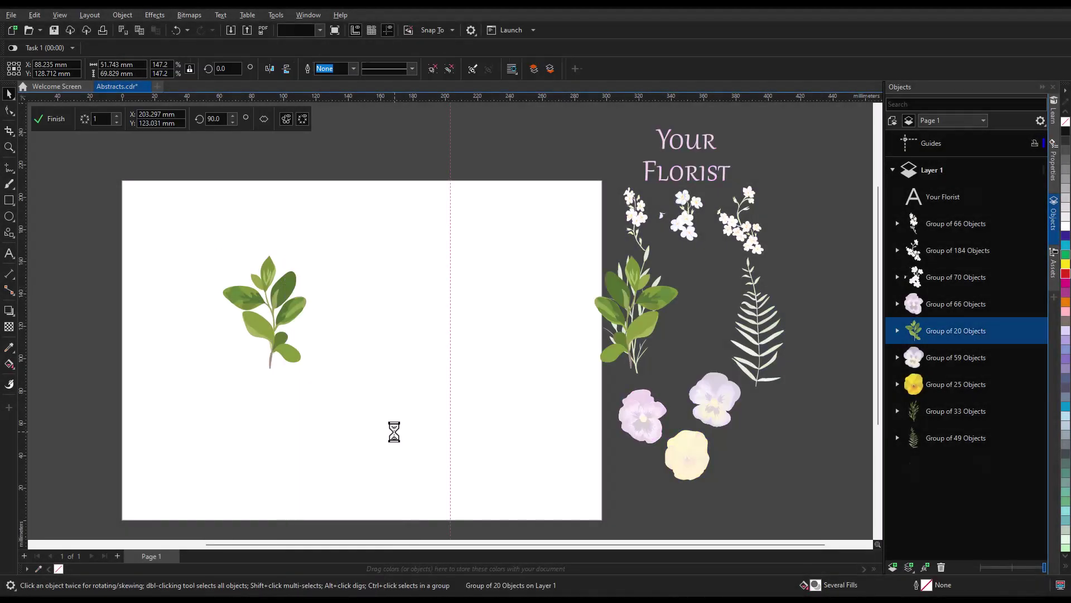
# Place the symmetry axis beside the leaf sprig, raise the mirror lines to 11, and position the wreath centre
pyautogui.moveTo(447, 335); pyautogui.dragTo(363, 339)
pyautogui.click(117, 115)
pyautogui.click(117, 115)
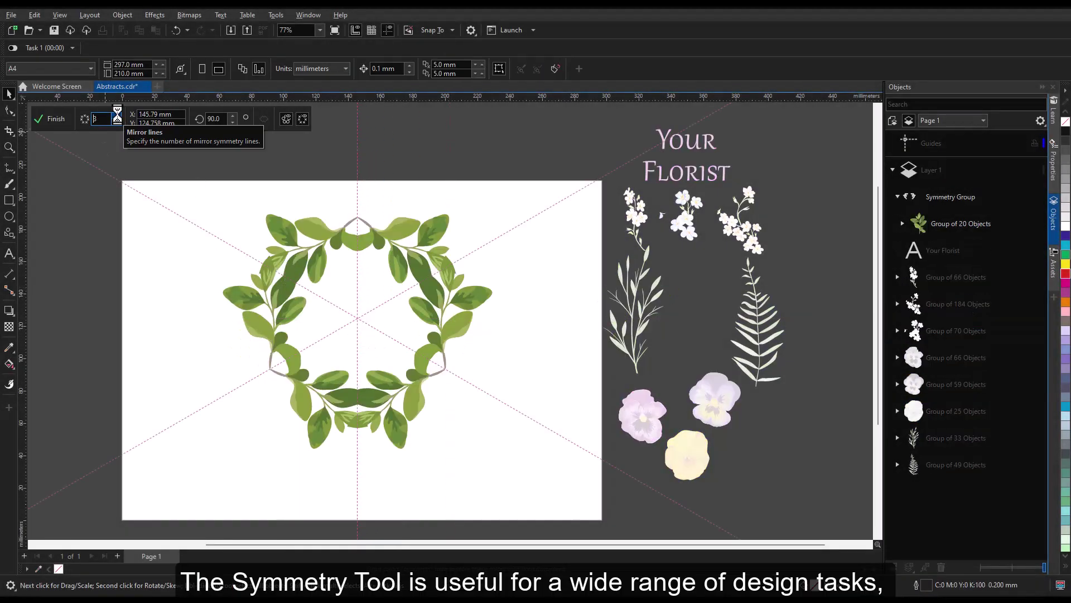
pyautogui.click(117, 115)
pyautogui.click(117, 115)
pyautogui.click(118, 115)
pyautogui.click(117, 114)
pyautogui.click(117, 115)
pyautogui.click(118, 115)
pyautogui.click(117, 115)
pyautogui.click(118, 115)
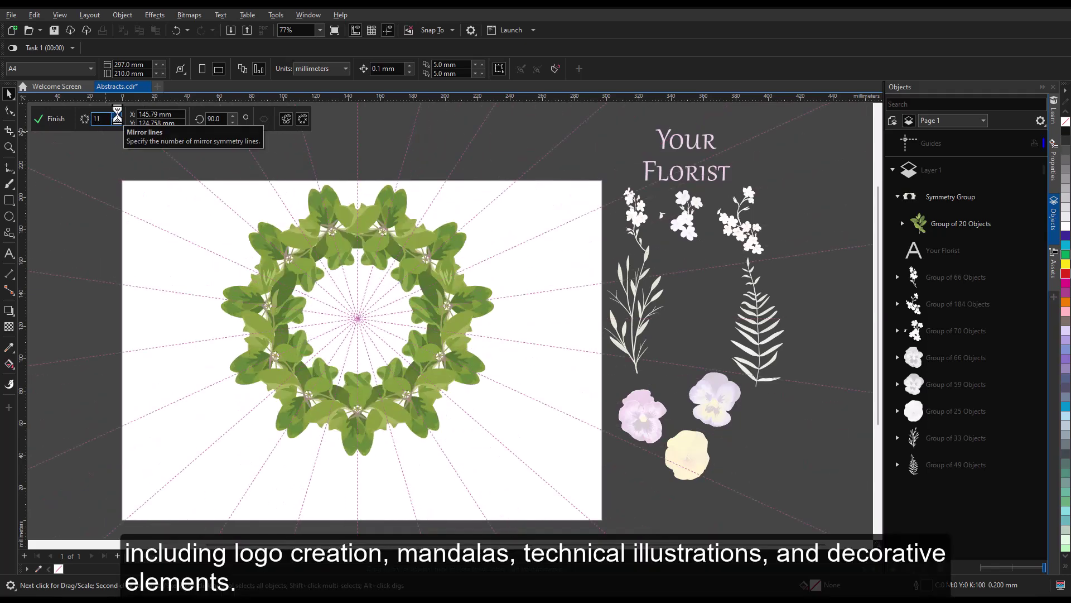
pyautogui.click(394, 161)
pyautogui.moveTo(393, 159); pyautogui.dragTo(394, 159)
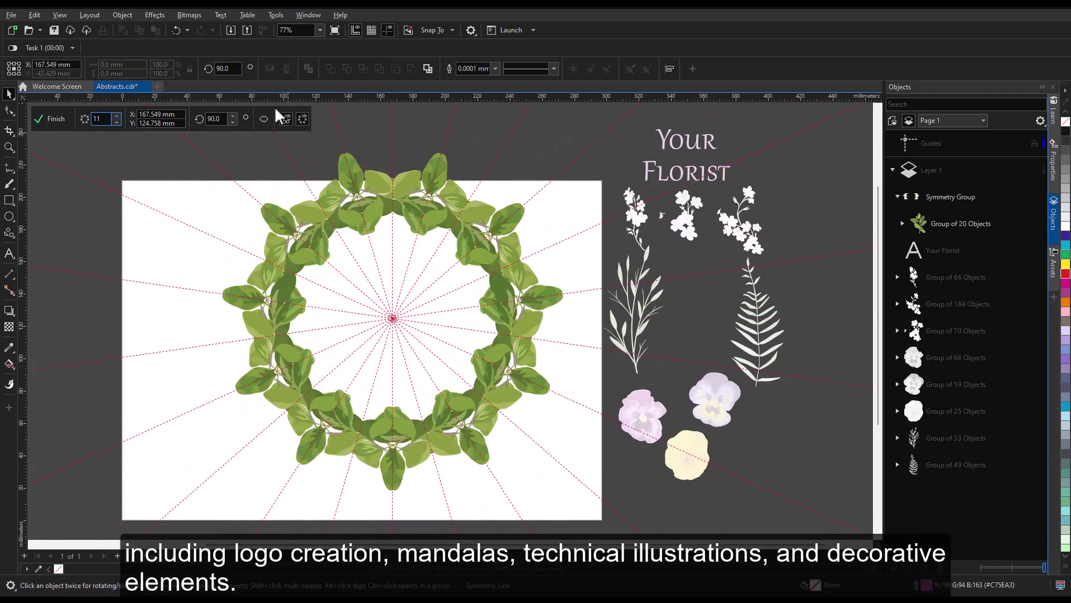
# Finish the symmetry and move the 'Your Florist' title into the wreath's centre
pyautogui.click(51, 119)
pyautogui.click(698, 153)
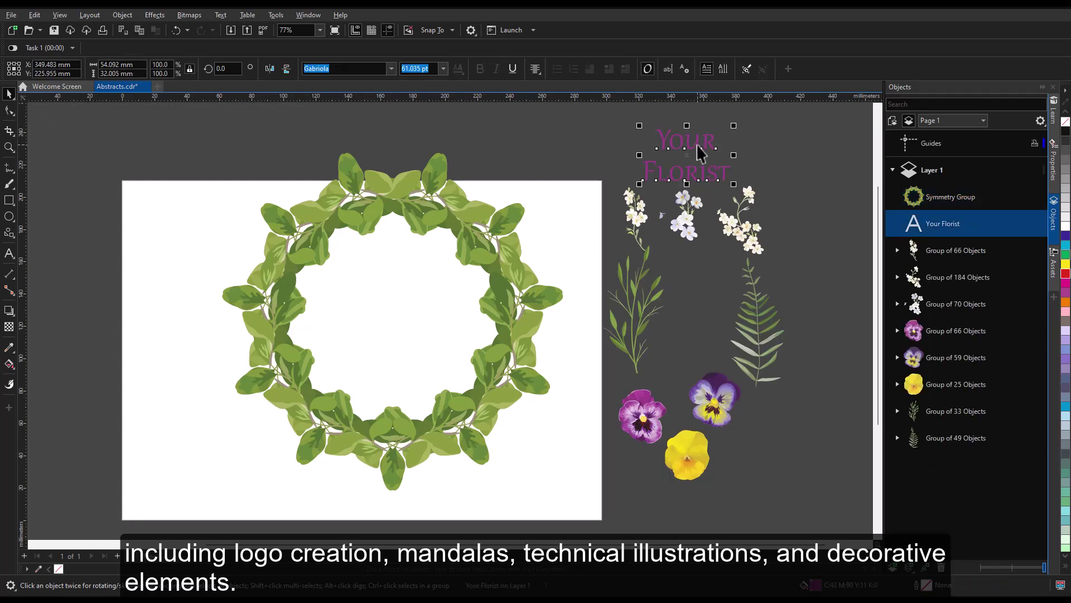
pyautogui.moveTo(698, 153); pyautogui.dragTo(398, 304)
# Apply swash letterforms to 'Your' and 'Florist', lower the Florist line, and enlarge the title
pyautogui.doubleClick(399, 304)
pyautogui.doubleClick(424, 295)
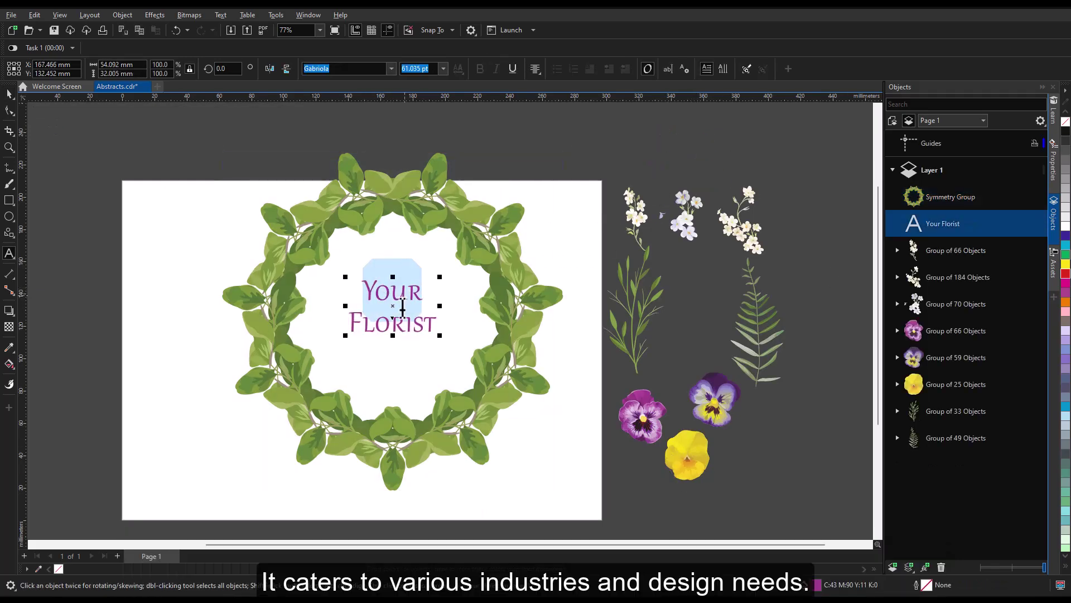
pyautogui.click(392, 324)
pyautogui.click(479, 351)
pyautogui.doubleClick(419, 336)
pyautogui.click(393, 356)
pyautogui.click(469, 416)
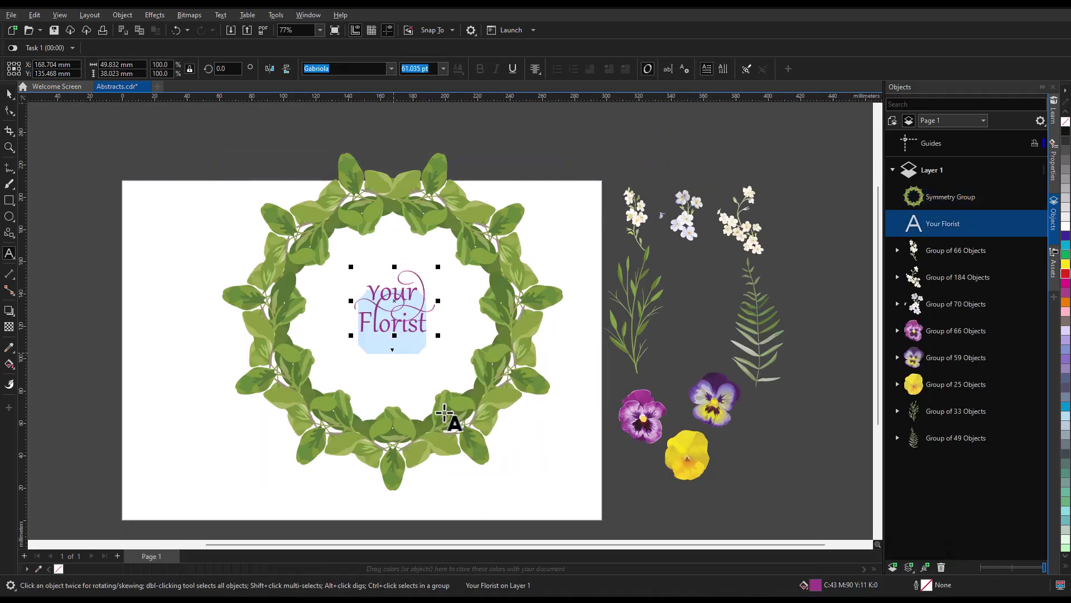
pyautogui.press('F10')
pyautogui.moveTo(346, 330); pyautogui.dragTo(351, 363)
pyautogui.click(9, 94)
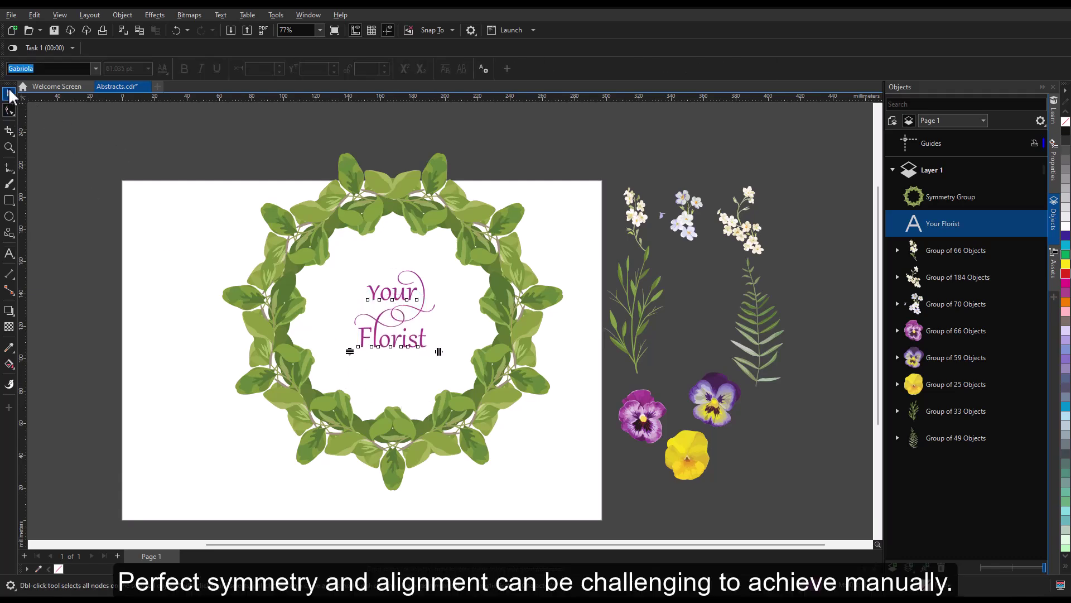
pyautogui.moveTo(438, 266); pyautogui.dragTo(460, 244)
# Place the white flower clusters on the wreath's upper left, right edge and lower left, wreath sent to back
pyautogui.click(742, 218)
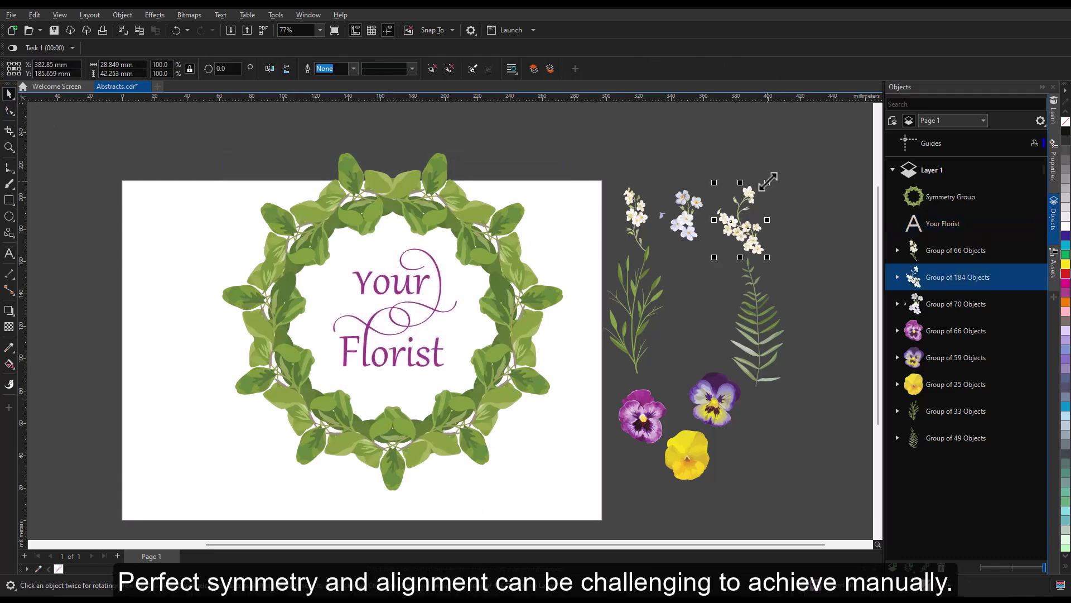
pyautogui.moveTo(742, 218); pyautogui.dragTo(288, 262)
pyautogui.moveTo(932, 200); pyautogui.dragTo(899, 432)
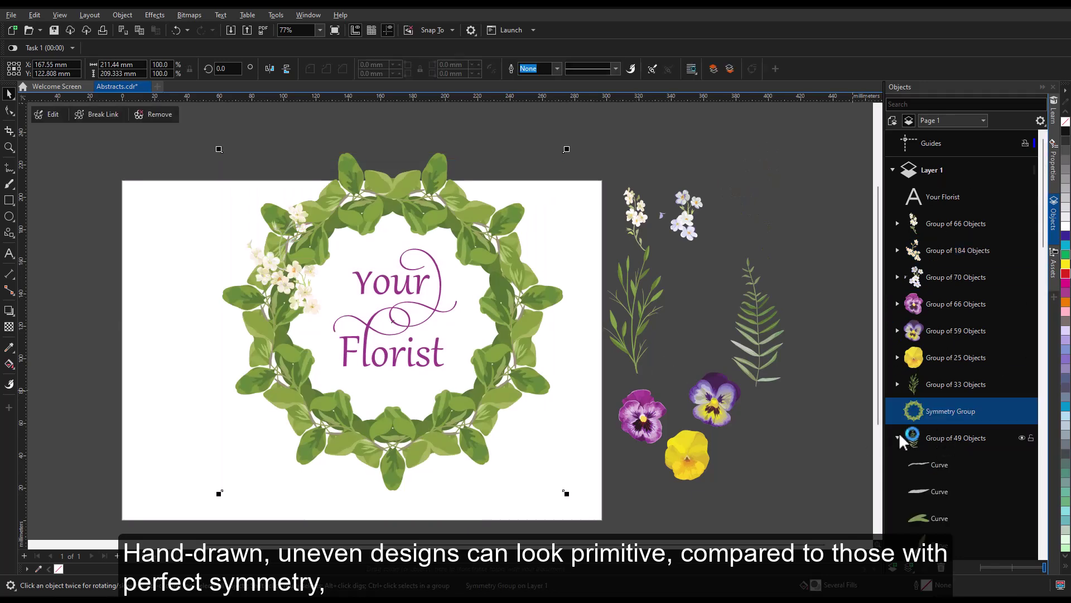
pyautogui.click(951, 393)
pyautogui.click(640, 216)
pyautogui.moveTo(640, 216); pyautogui.dragTo(496, 249)
pyautogui.click(686, 210)
pyautogui.moveTo(675, 190); pyautogui.dragTo(355, 432)
# Add the purple pansy at the wreath's bottom and an enlarged grass sprig on its right side
pyautogui.moveTo(647, 419); pyautogui.dragTo(372, 440)
pyautogui.click(627, 322)
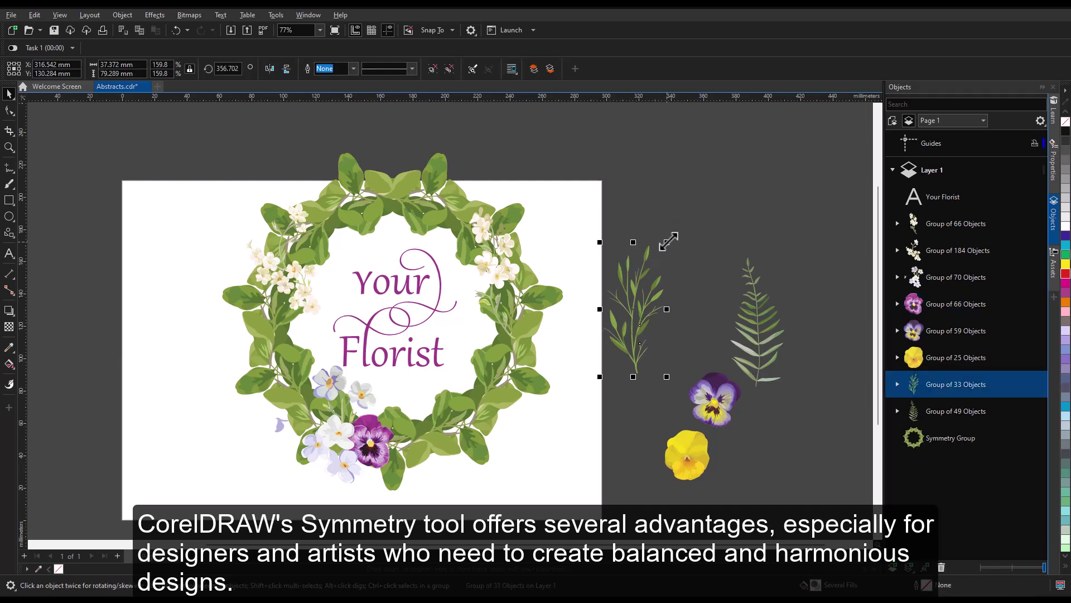
pyautogui.moveTo(673, 235); pyautogui.dragTo(697, 202)
pyautogui.click(657, 311)
pyautogui.moveTo(657, 310); pyautogui.dragTo(521, 322)
# Enlarge and tilt the fern and place it on the wreath's left side
pyautogui.click(748, 268)
pyautogui.moveTo(727, 254); pyautogui.dragTo(698, 189)
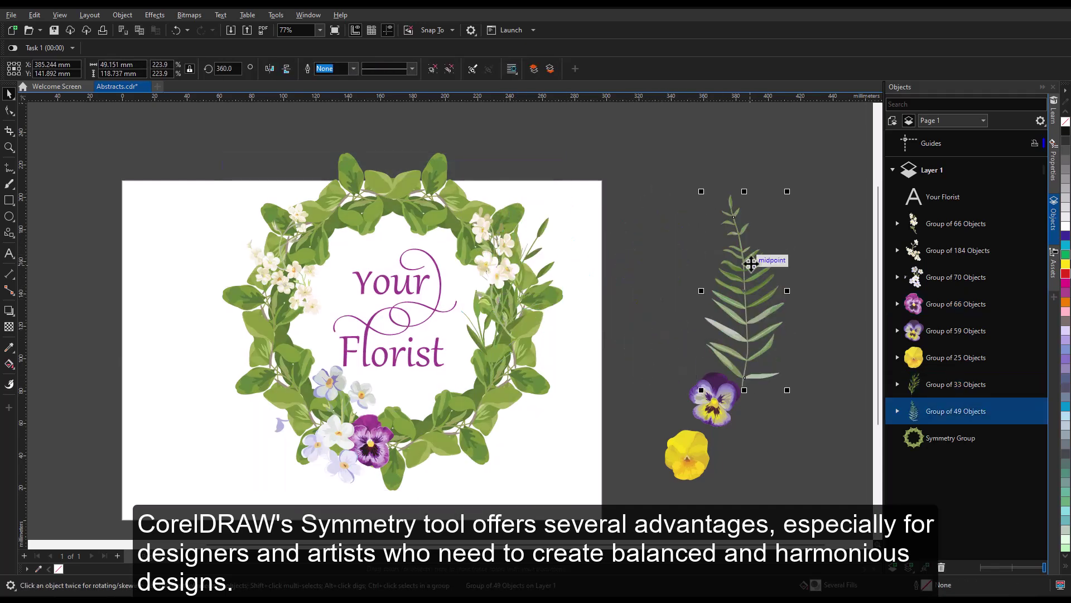
pyautogui.click(761, 258)
pyautogui.moveTo(787, 189); pyautogui.dragTo(764, 184)
pyautogui.moveTo(720, 301); pyautogui.dragTo(287, 334)
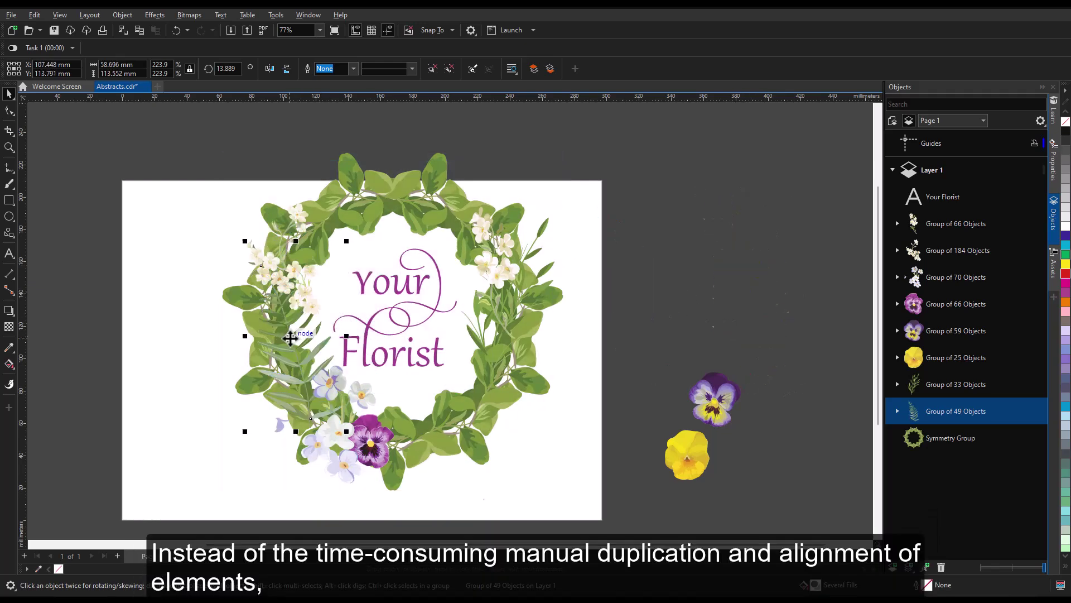
pyautogui.click(285, 331)
pyautogui.moveTo(227, 222); pyautogui.dragTo(217, 226)
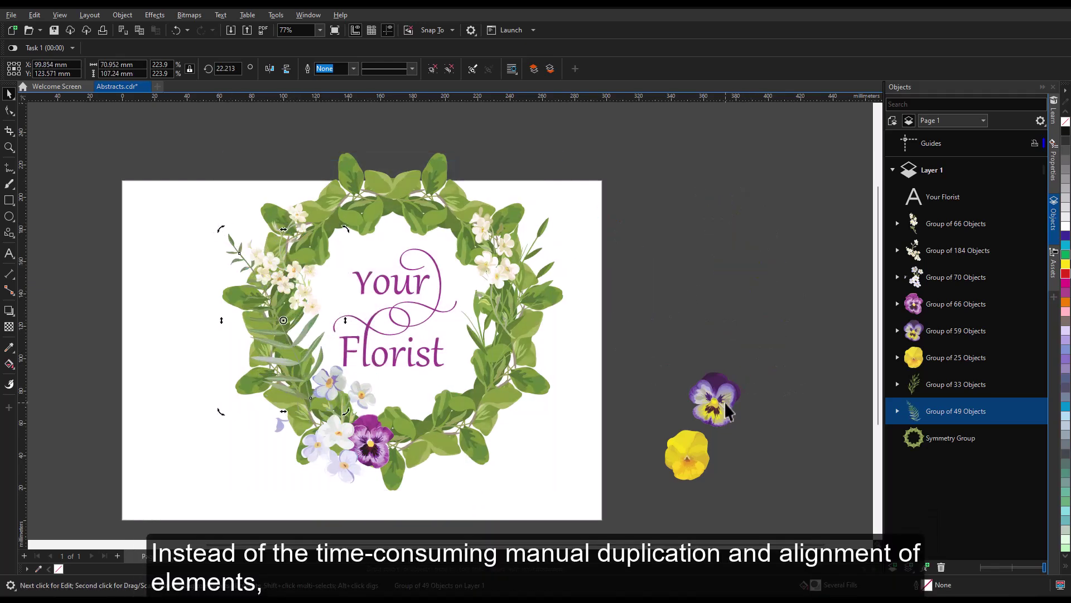
# Add a second pansy and the yellow pansy along the wreath's bottom
pyautogui.moveTo(714, 397); pyautogui.dragTo(412, 430)
pyautogui.click(694, 457)
pyautogui.moveTo(693, 458); pyautogui.dragTo(441, 427)
pyautogui.click(711, 323)
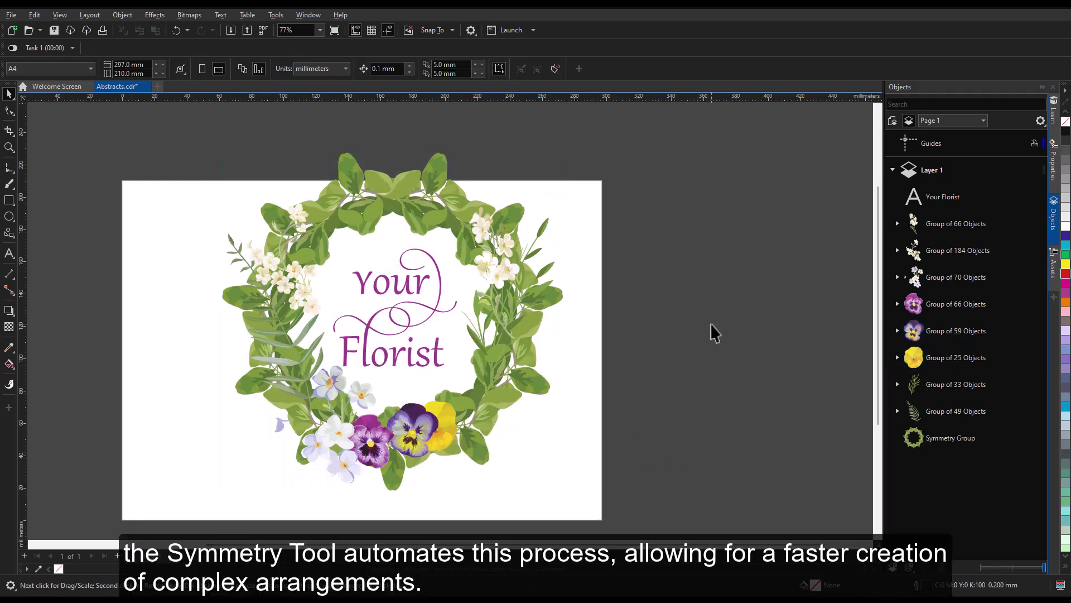
# Select the whole wreath and resize the page to fit it
pyautogui.moveTo(126, 119); pyautogui.dragTo(592, 527)
pyautogui.press('Escape')
pyautogui.click(180, 68)
# Zoom to the whole page and preview the drawing full screen
pyautogui.hotkey('shift', 'F4')
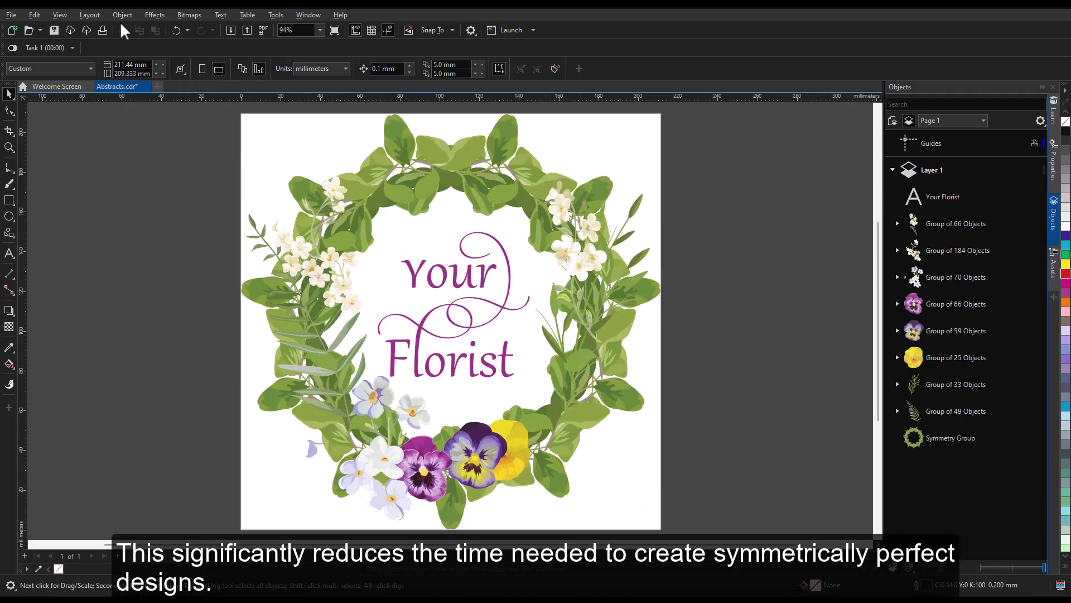
pyautogui.click(60, 15)
pyautogui.click(82, 79)
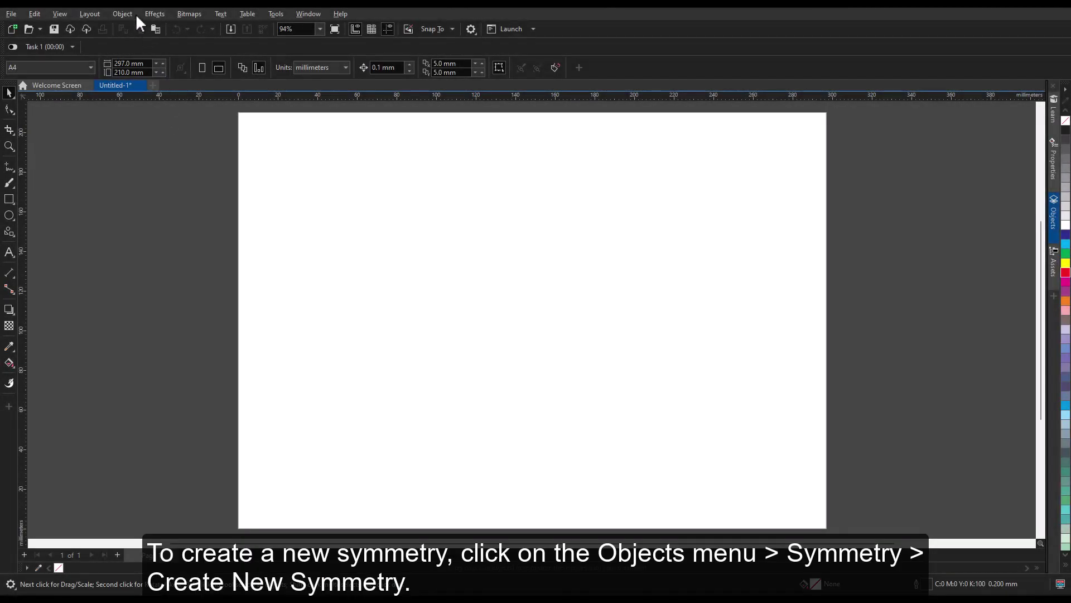
# Look at Object > Symmetry, then create a new symmetry from the blank page's right-click menu
pyautogui.click(128, 10)
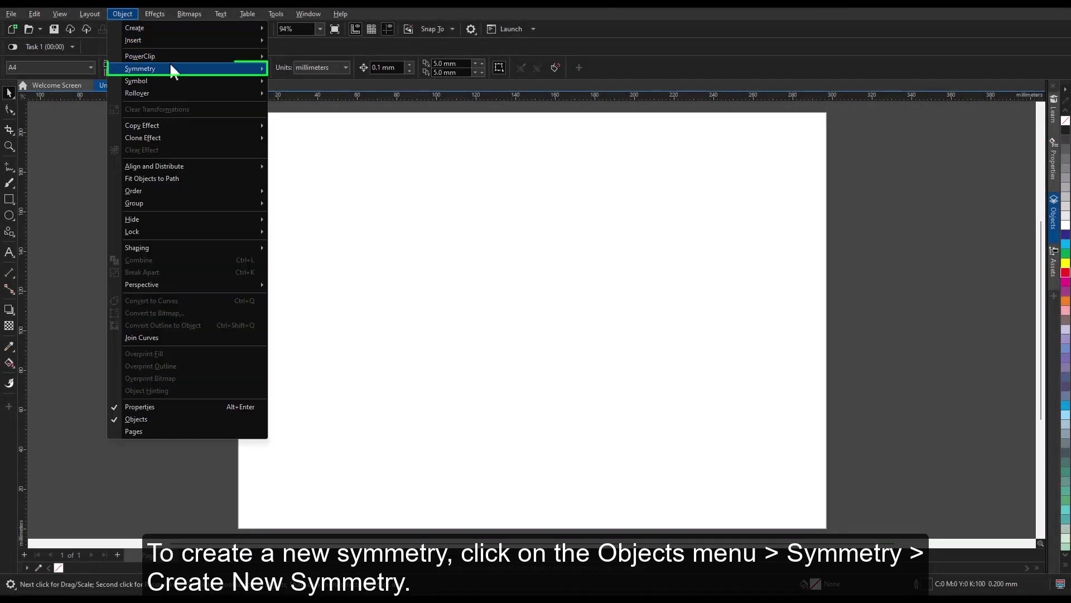
pyautogui.moveTo(172, 71)
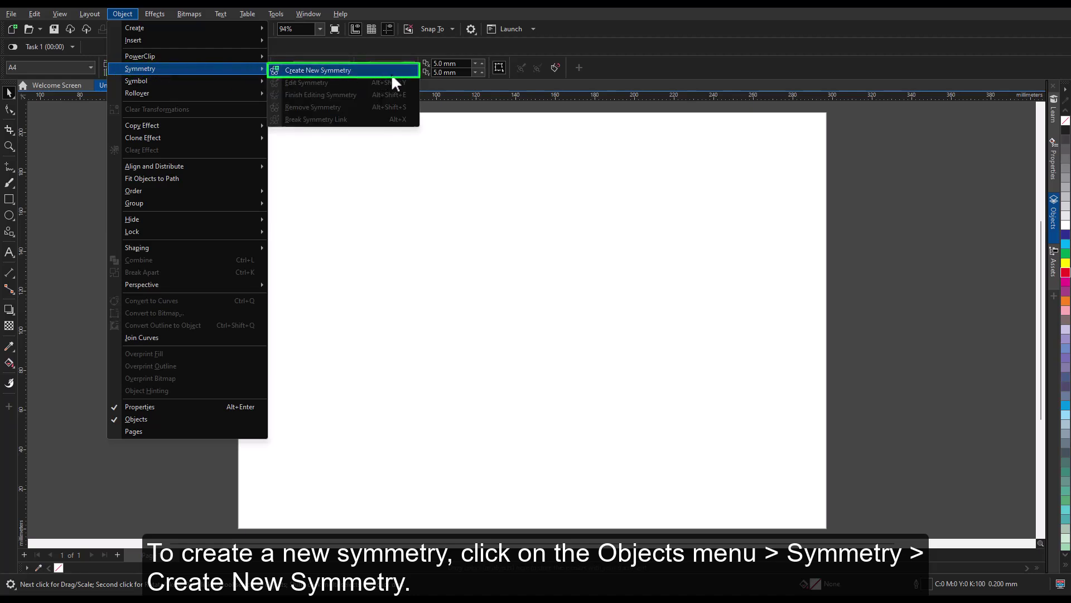
pyautogui.click(428, 276)
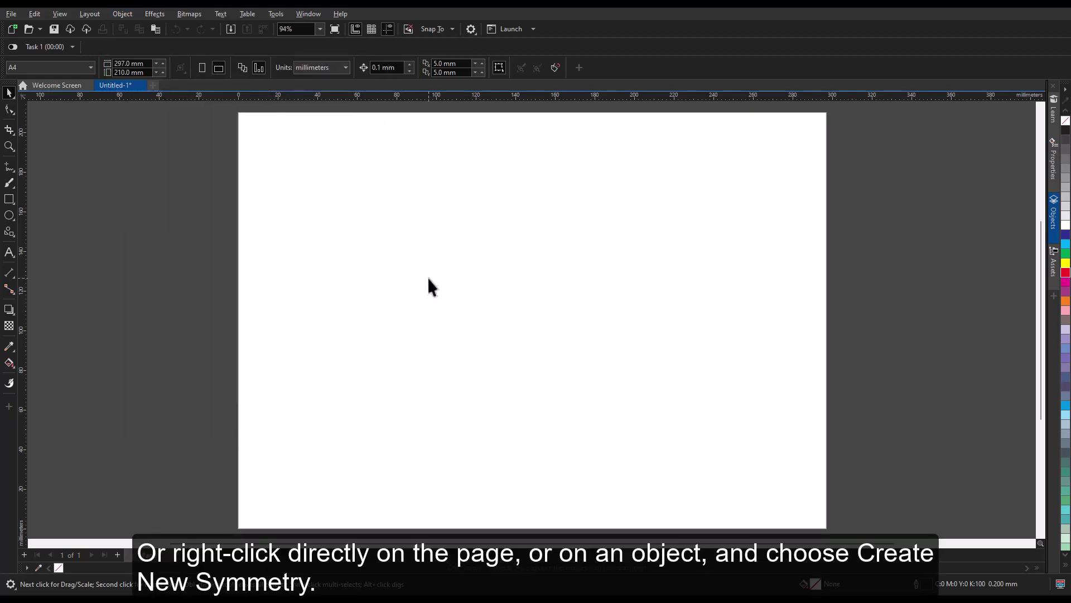
pyautogui.rightClick(500, 191)
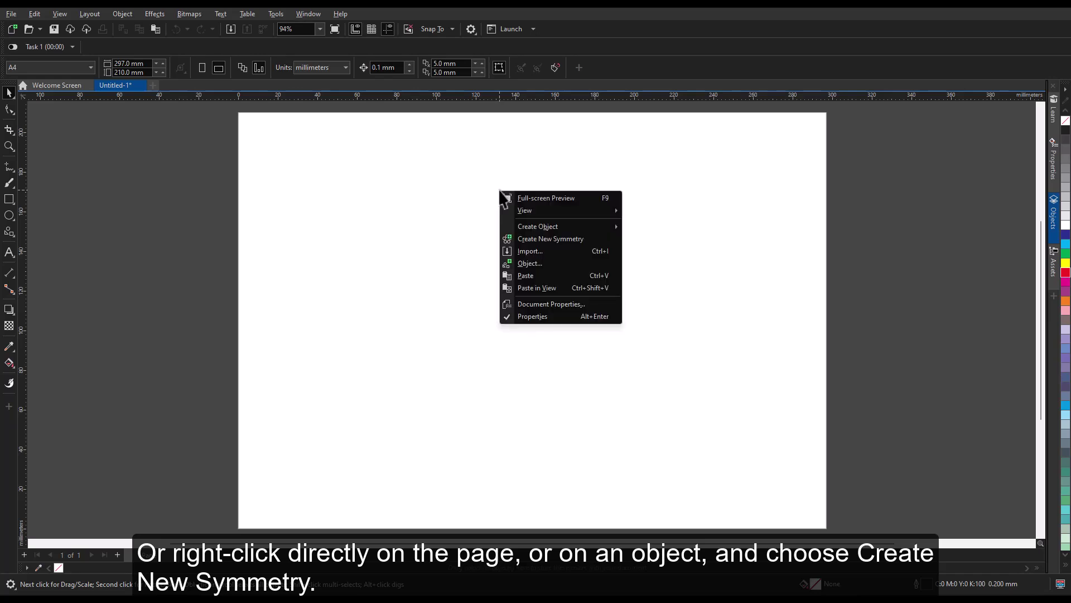
pyautogui.click(614, 239)
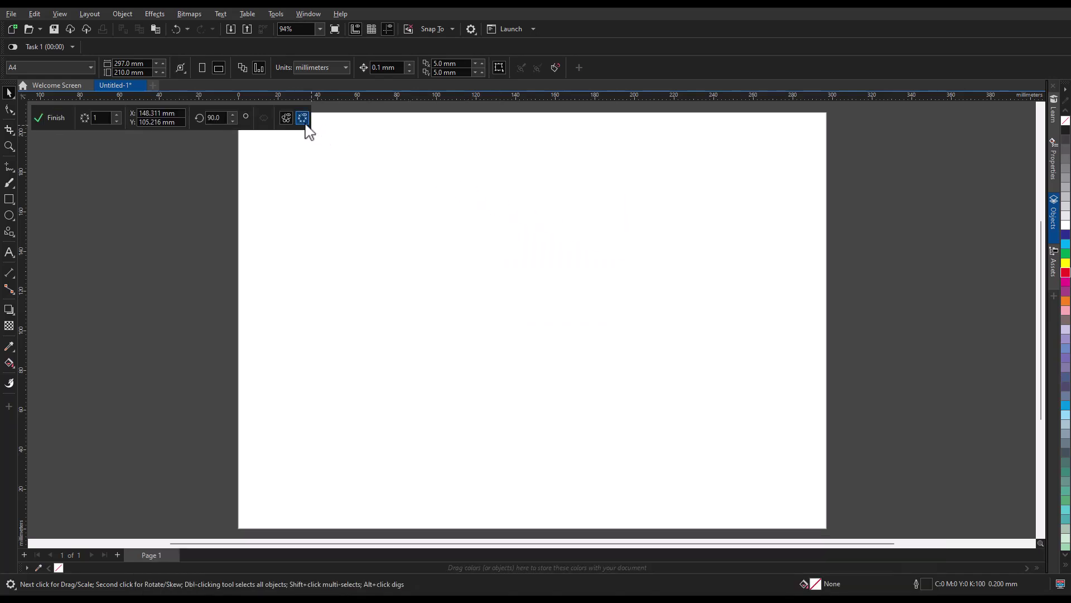
# Add a vertical mirror line running down the centre of the page
pyautogui.click(303, 119)
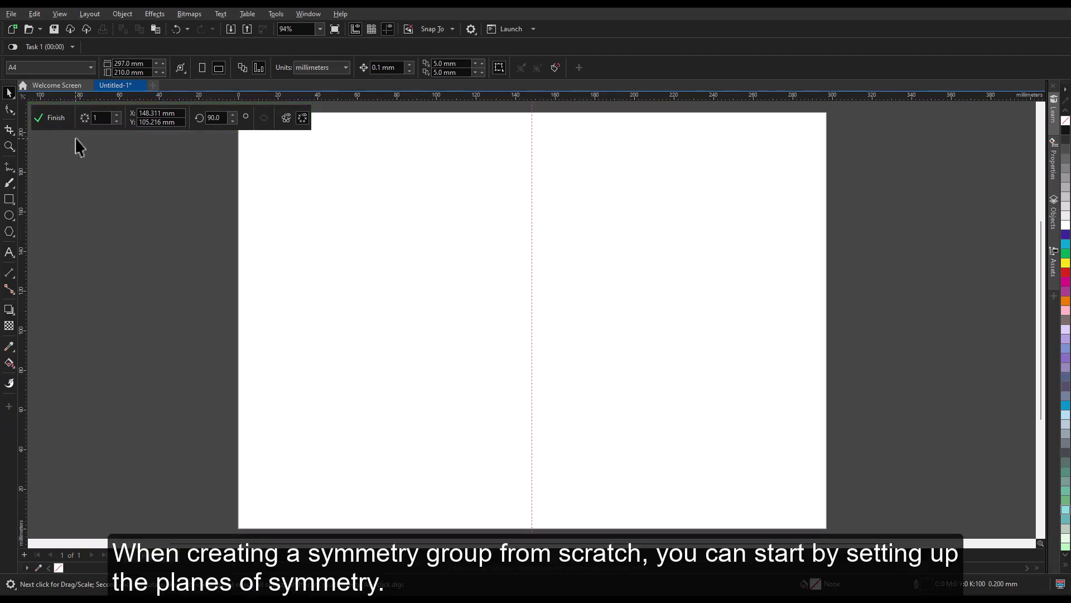
# Set the mirror line count from 1 to 8 and drag the symmetry centre slightly right
pyautogui.click(101, 119)
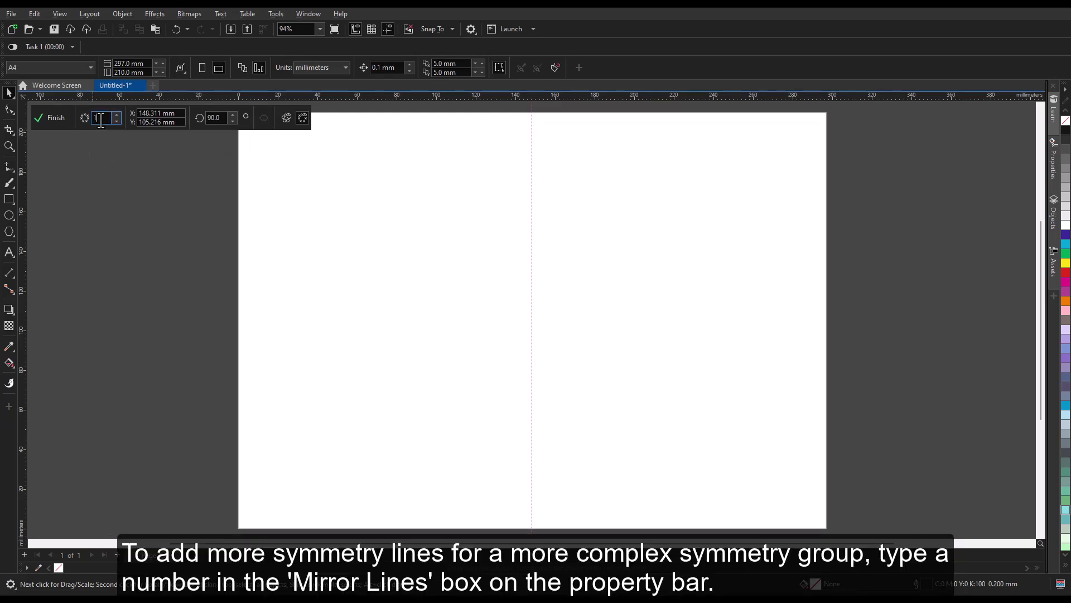
pyautogui.doubleClick(101, 119)
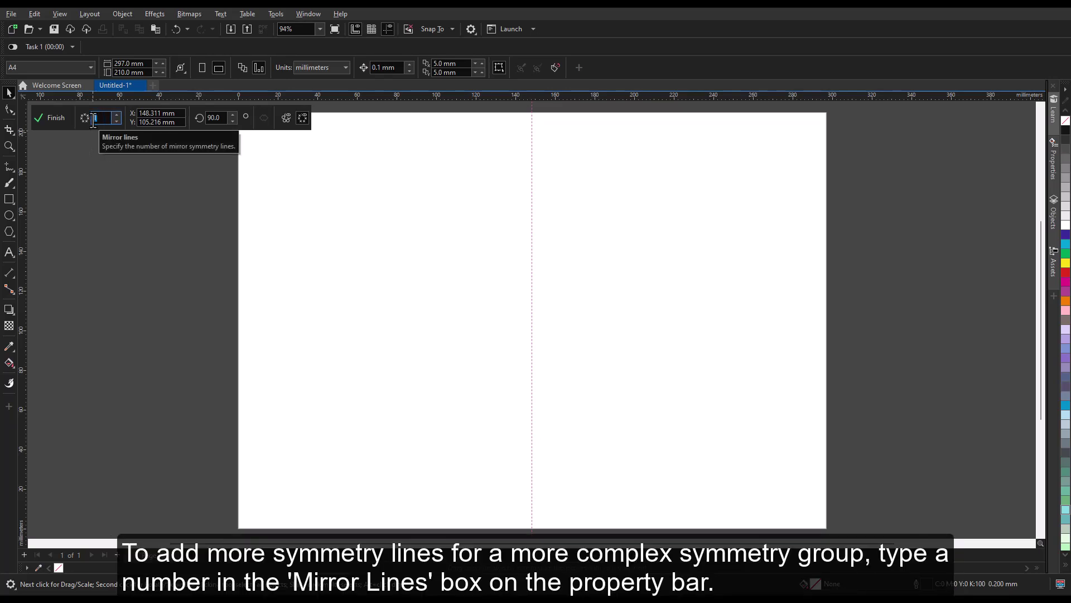
pyautogui.write('8')
pyautogui.press('Return')
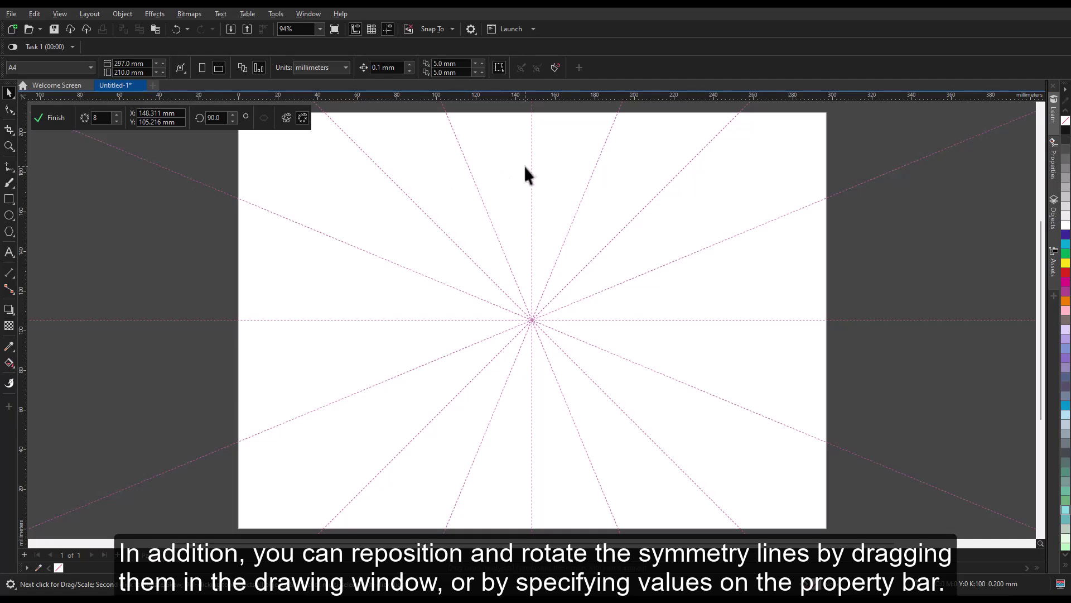
pyautogui.moveTo(532, 164); pyautogui.dragTo(567, 169)
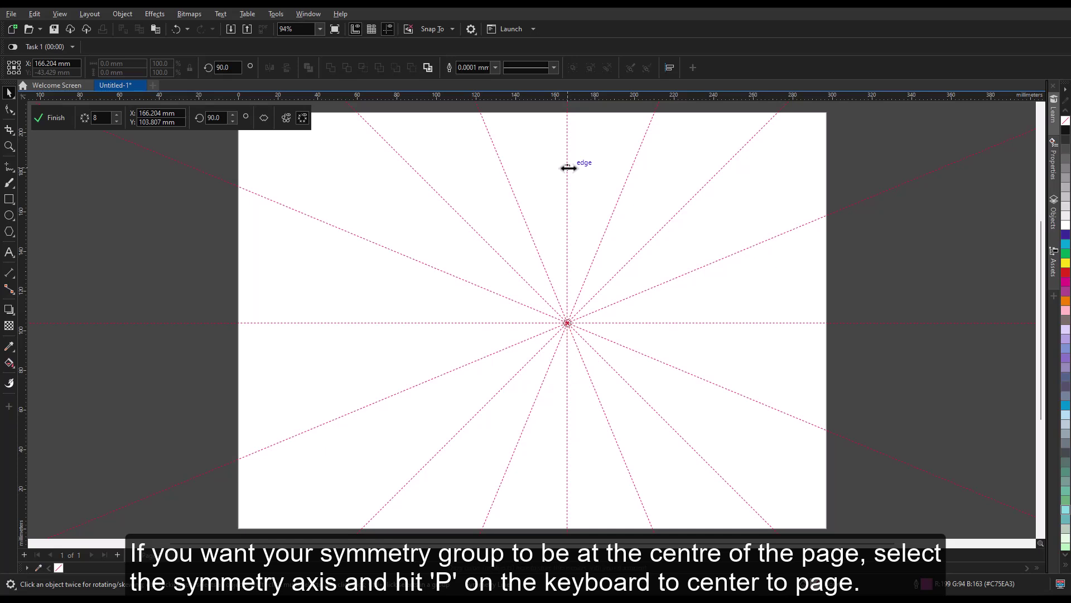
# Centre the symmetry on the page, try rotation angles 45 and 20, then undo back to 90
pyautogui.press('p')
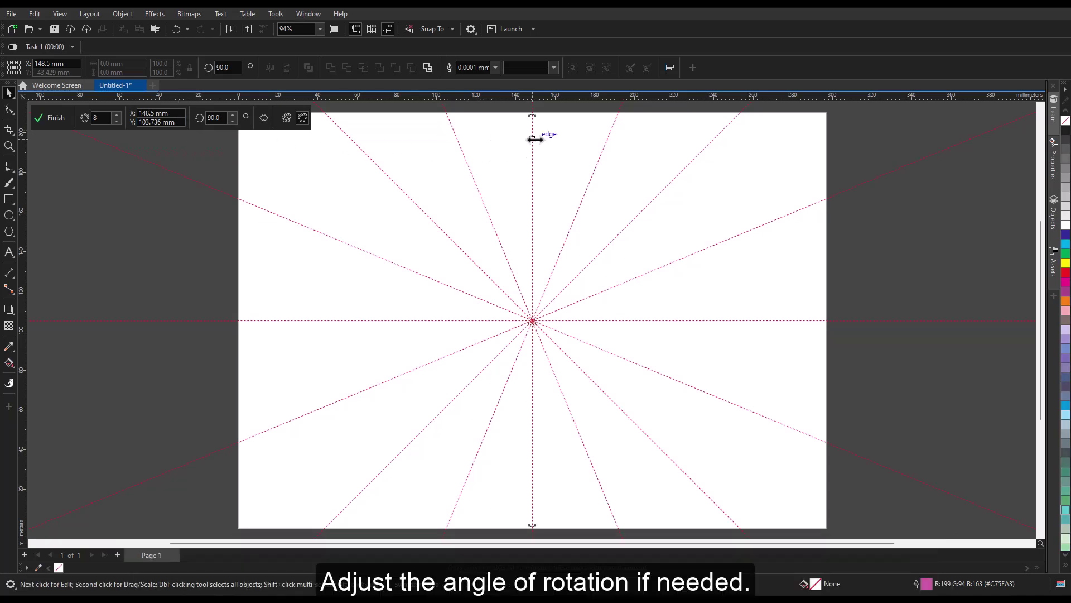
pyautogui.doubleClick(214, 118)
pyautogui.write('45')
pyautogui.press('Return')
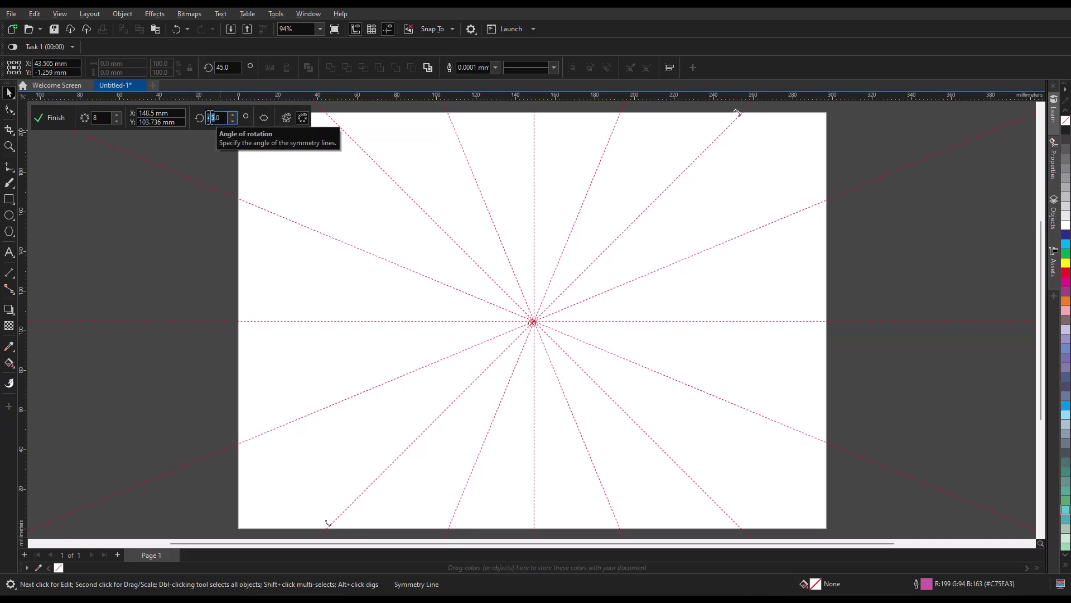
pyautogui.write('20')
pyautogui.press('Return')
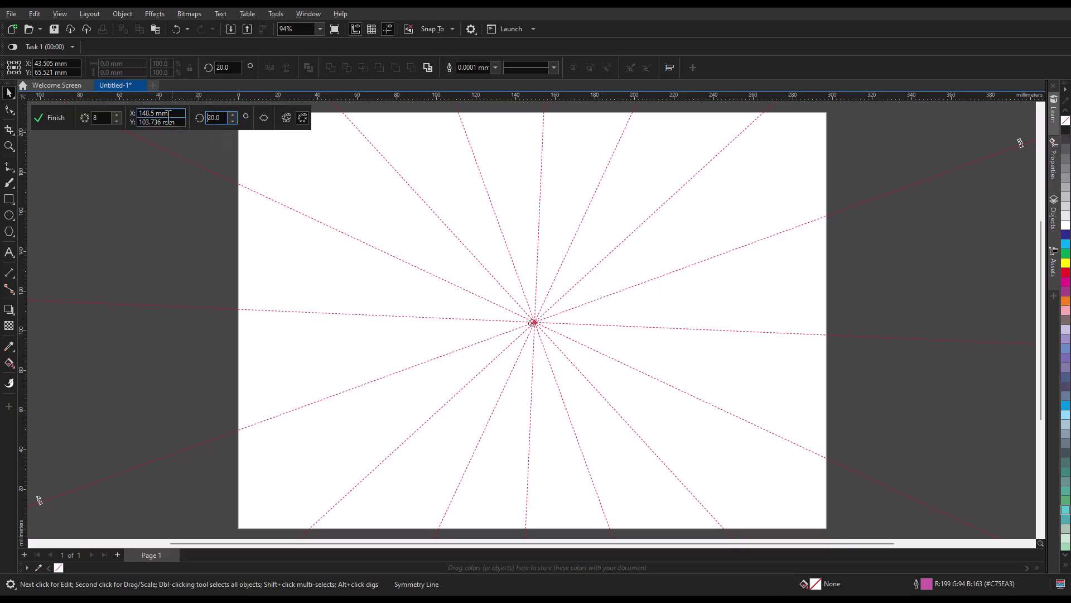
pyautogui.click(176, 30)
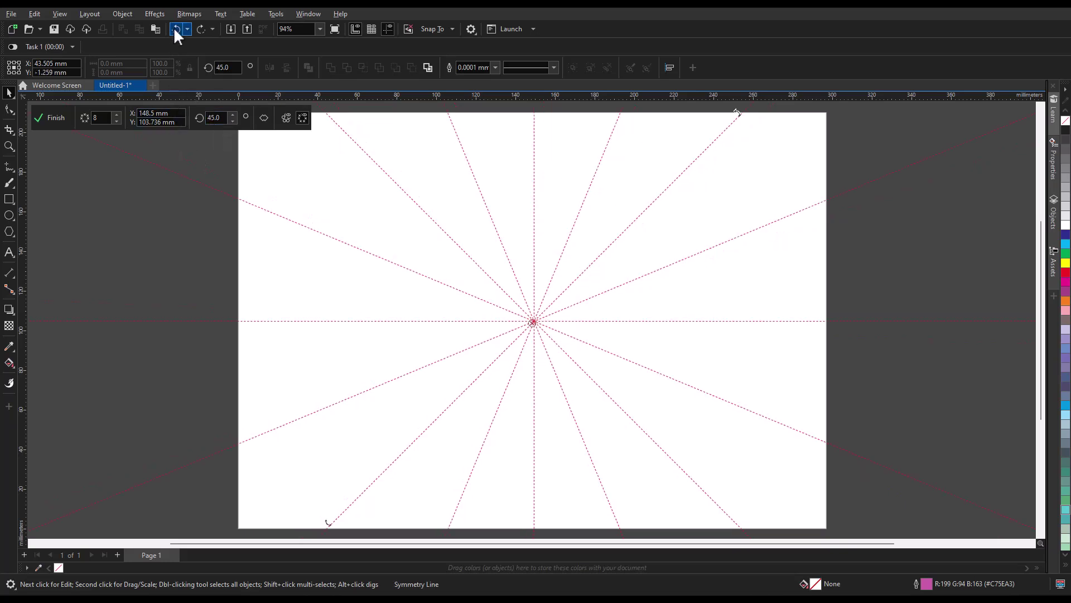
pyautogui.click(175, 31)
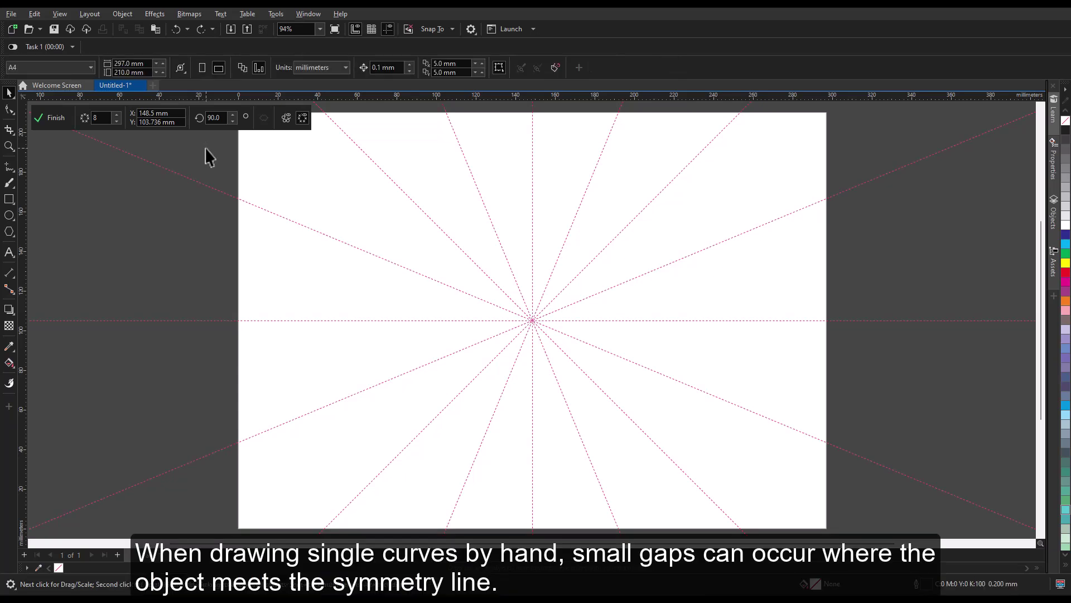
# Draw a wavy freehand curve from the vertical axis down-left, mirrored into an 8-fold gear
pyautogui.click(9, 166)
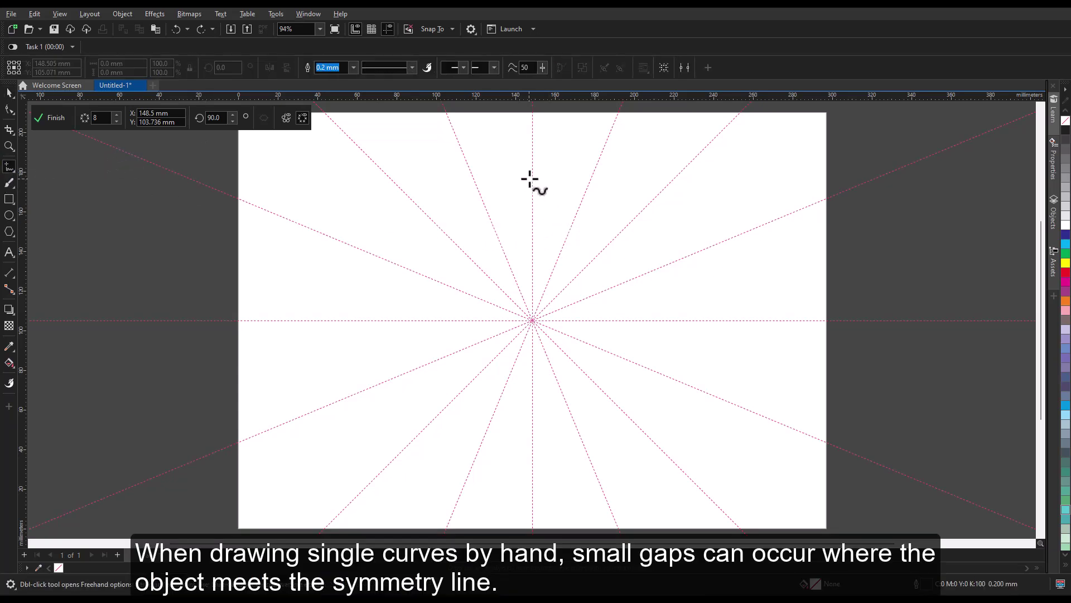
pyautogui.moveTo(532, 174)
pyautogui.mouseDown()
pyautogui.moveTo(514, 184)
pyautogui.moveTo(500, 238)
pyautogui.mouseUp()
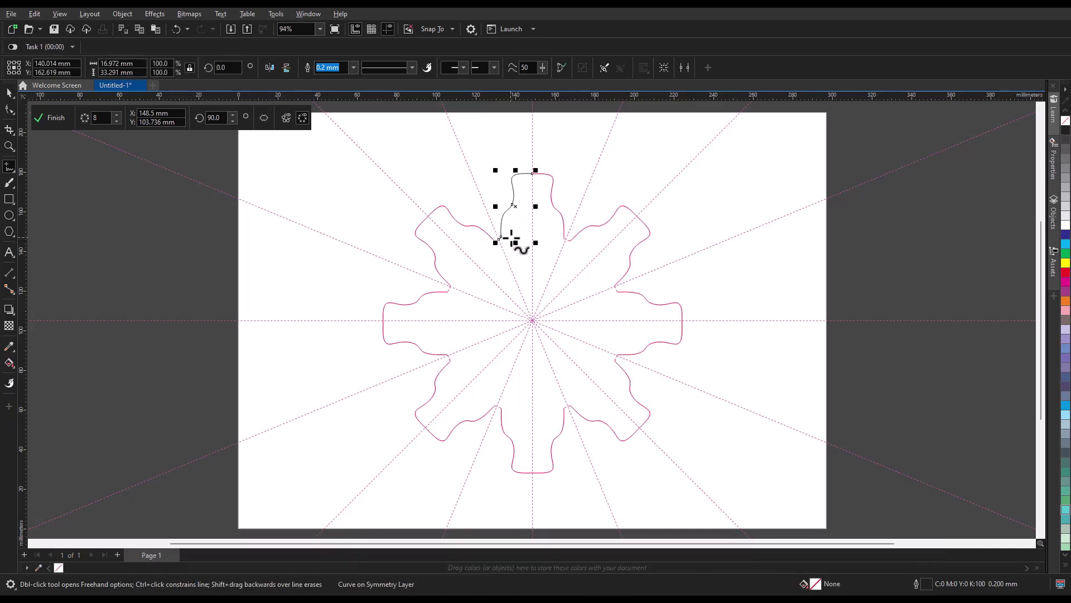
# Toggle the gear's full preview three times, then hide and reshow the symmetry lines
pyautogui.click(283, 119)
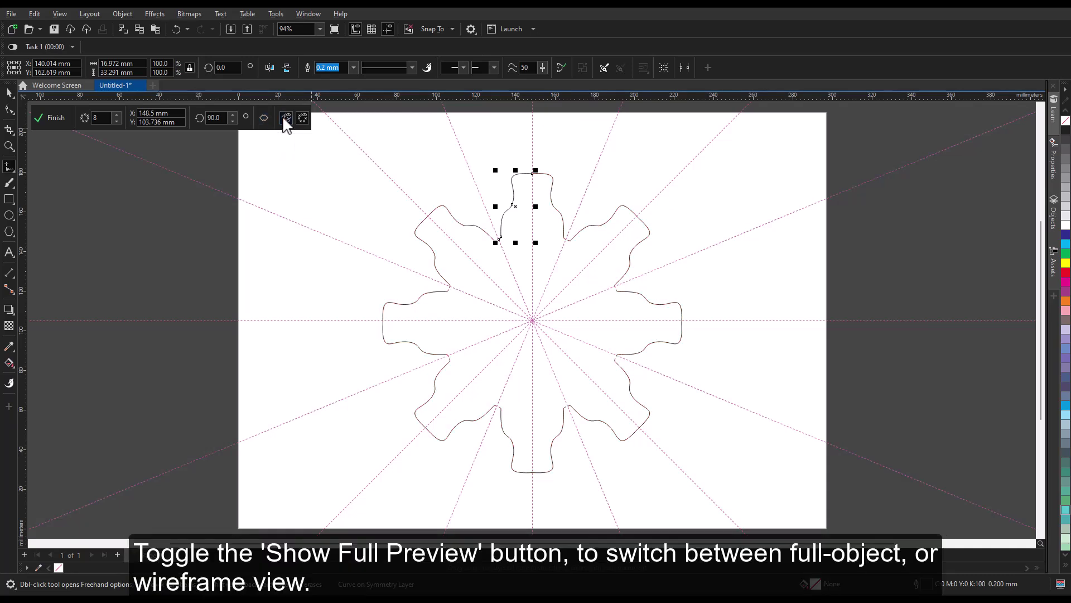
pyautogui.click(284, 119)
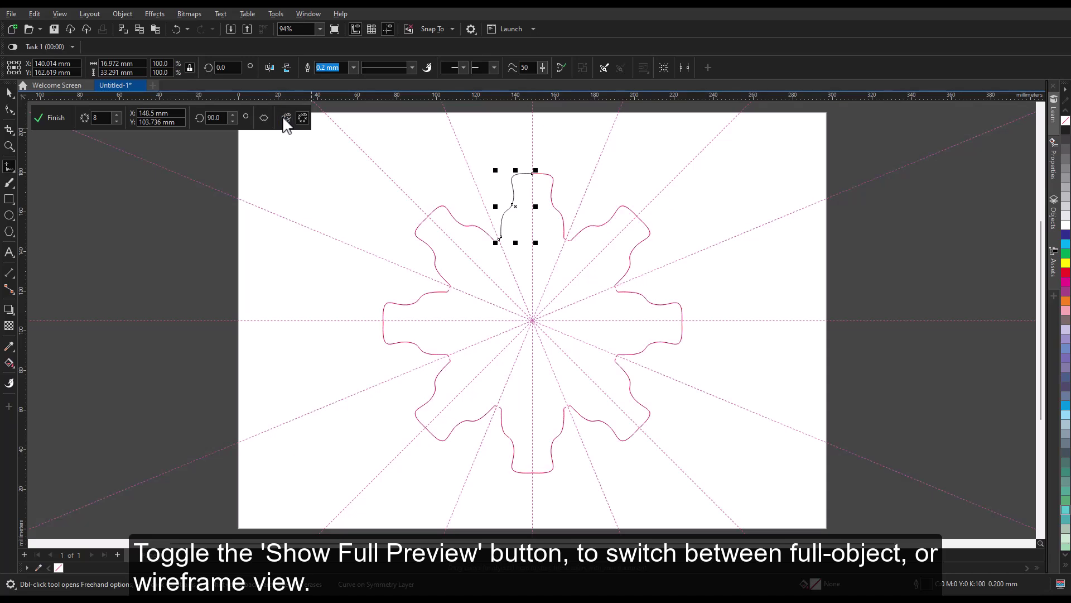
pyautogui.click(283, 118)
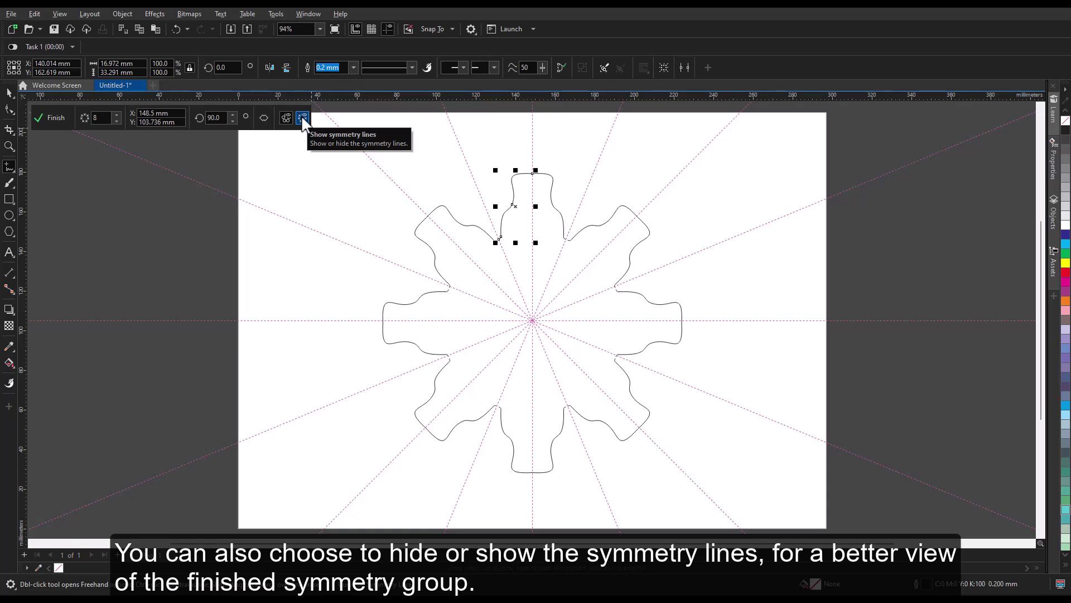
pyautogui.click(303, 118)
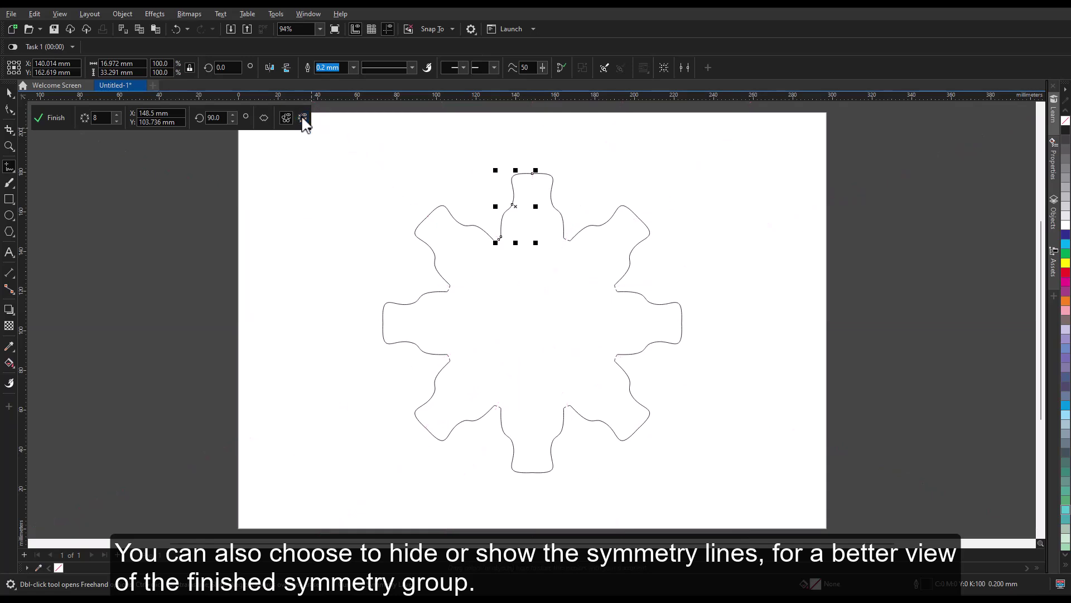
pyautogui.click(303, 119)
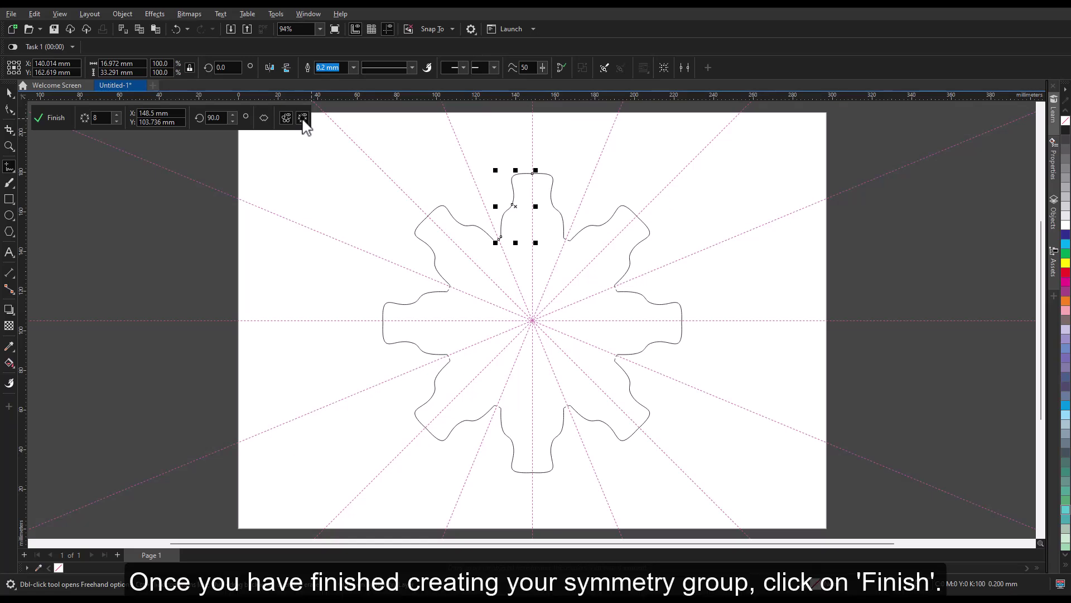
# Finish the 8-fold gear outline as a symmetry group
pyautogui.click(55, 119)
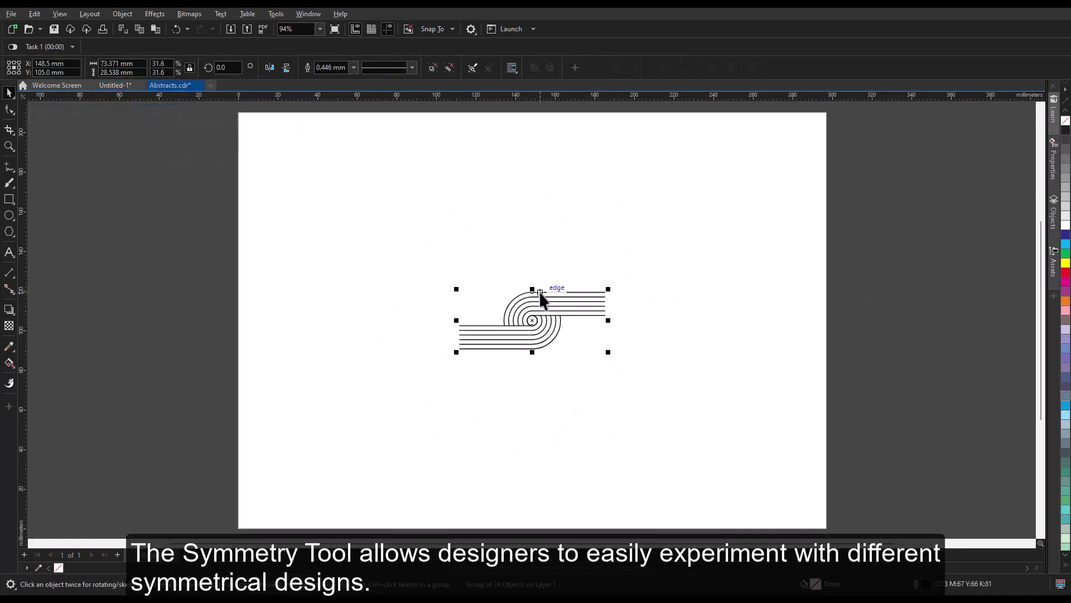
# Start a new symmetry on the striped line motif group, shifting the mirror axis right
pyautogui.rightClick(540, 300)
pyautogui.click(628, 414)
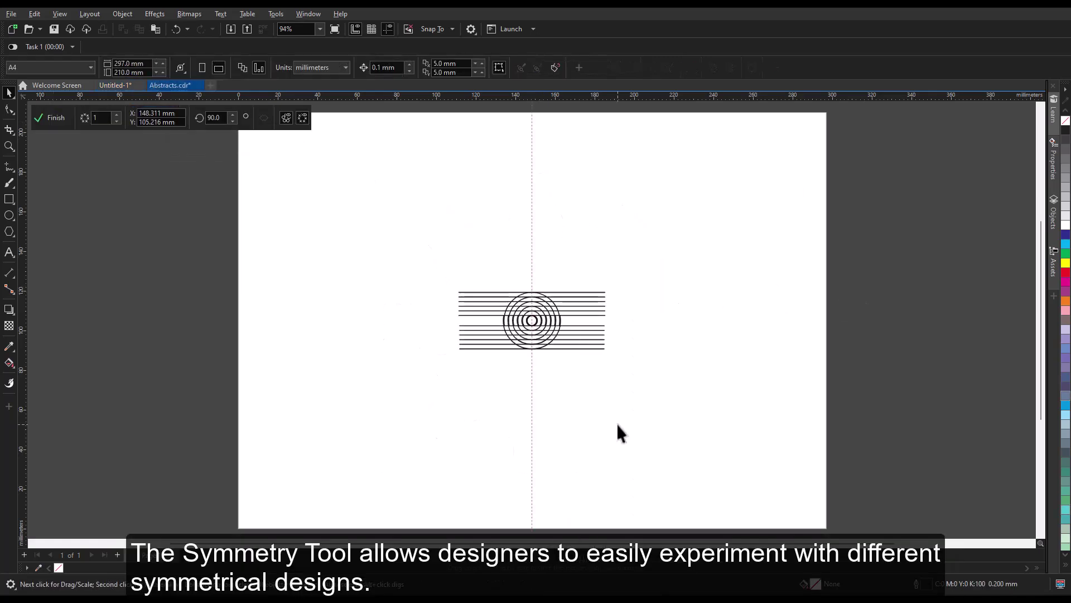
pyautogui.moveTo(535, 177); pyautogui.dragTo(606, 178)
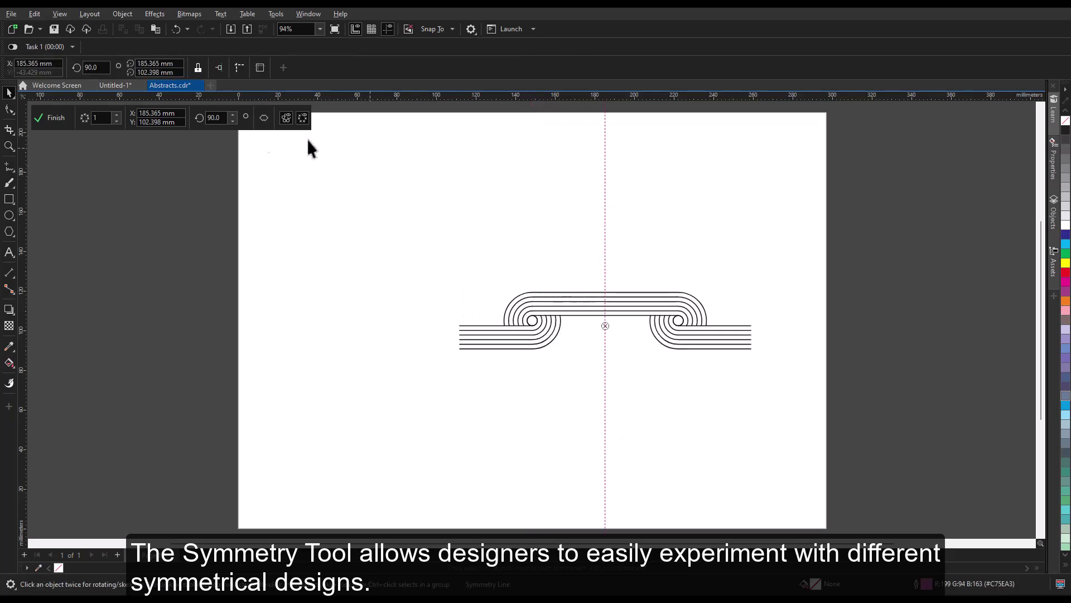
# Raise mirror lines to 6, finish the symmetry group, and move it left toward the page centre
pyautogui.click(116, 113)
pyautogui.click(116, 114)
pyautogui.click(116, 114)
pyautogui.click(116, 114)
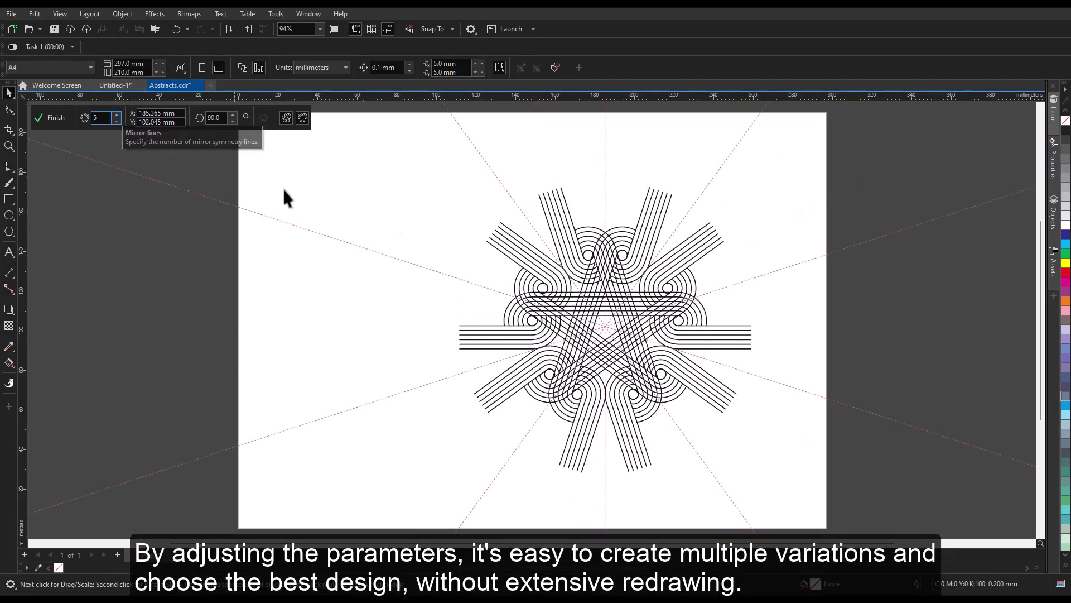
pyautogui.moveTo(536, 326); pyautogui.dragTo(509, 300)
pyautogui.click(116, 114)
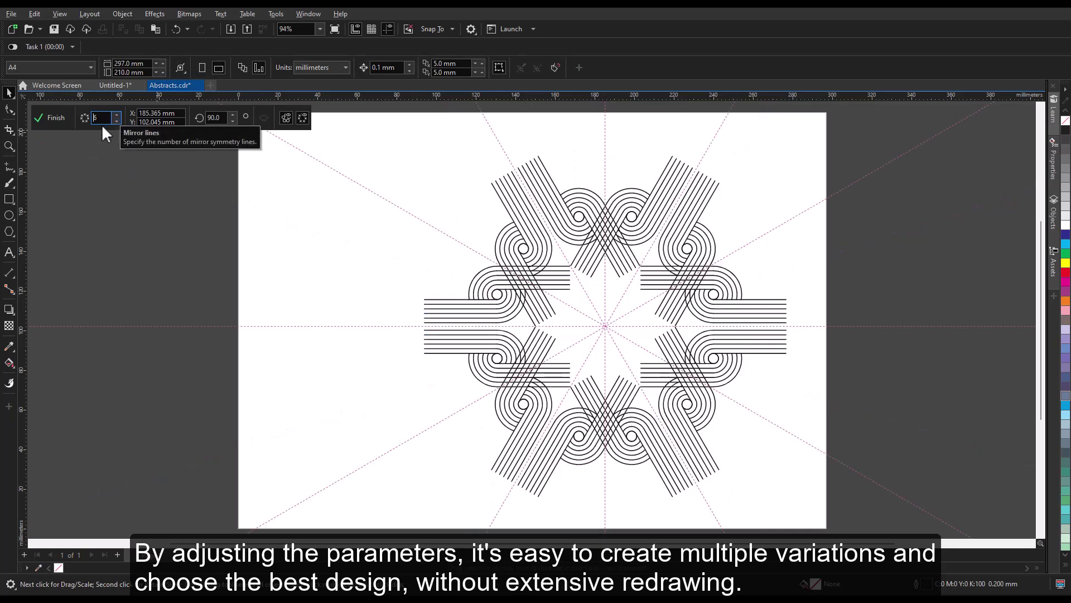
pyautogui.click(51, 118)
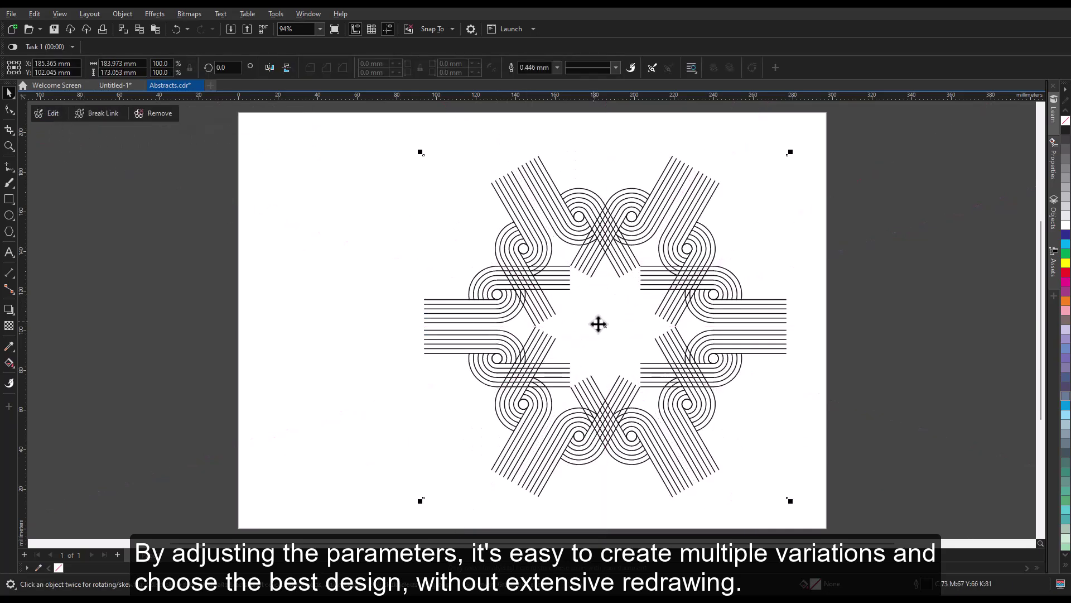
pyautogui.moveTo(598, 323); pyautogui.dragTo(536, 318)
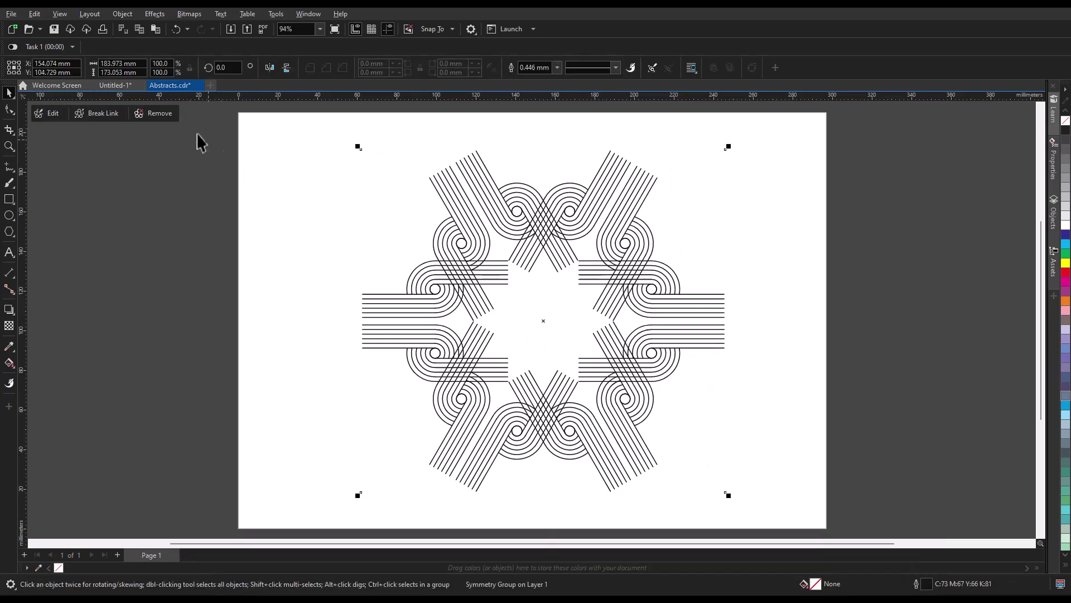